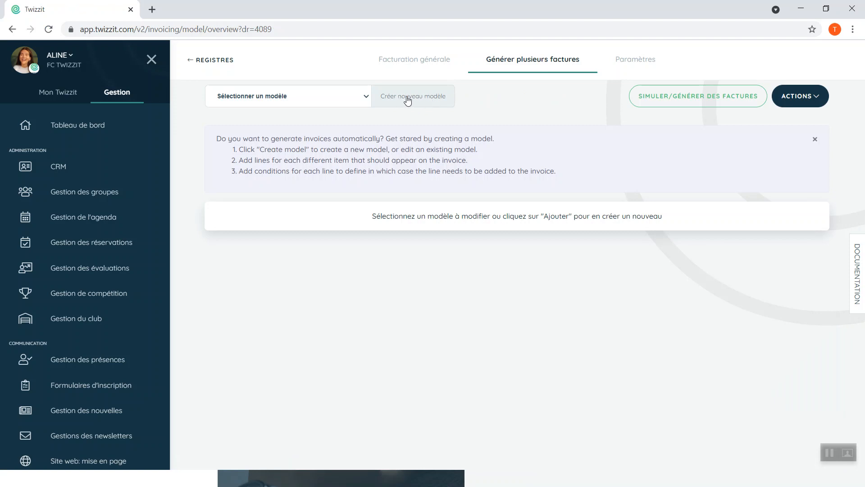
Step: Create a new invoice model named "Frais d'adhésion 2021 demo" and save it
{"action": "left_click", "coordinate": [363, 96]}
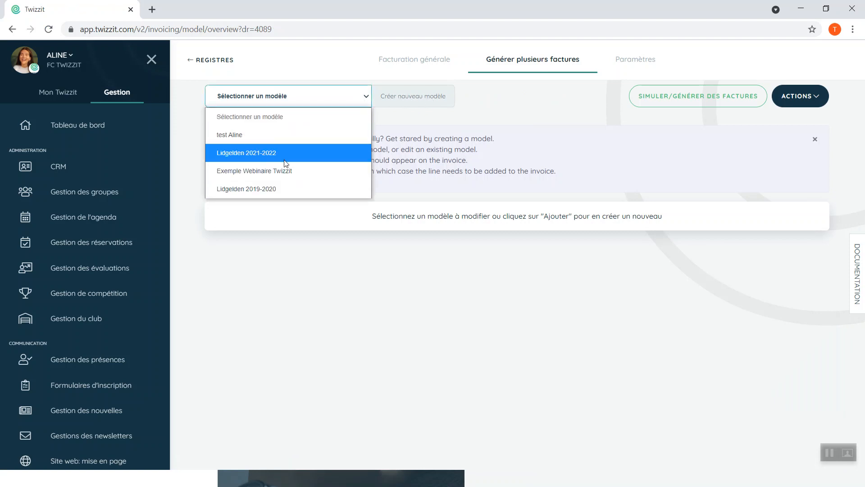
{"action": "left_click", "coordinate": [412, 100]}
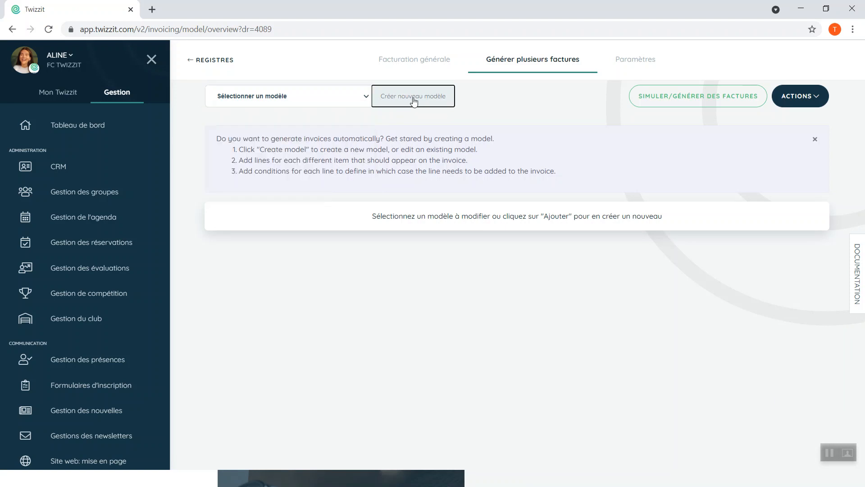
{"action": "left_click", "coordinate": [411, 100]}
{"action": "left_click", "coordinate": [309, 131]}
{"action": "type", "text": "fR"}
{"action": "left_click", "coordinate": [284, 156]}
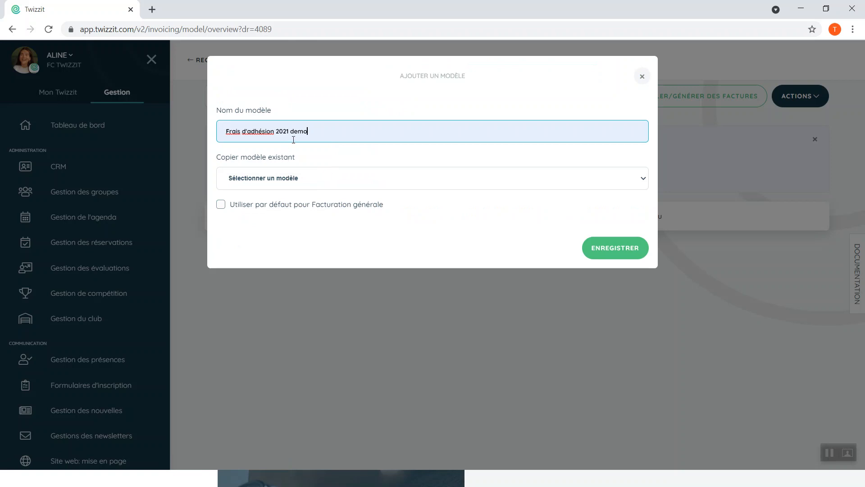
{"action": "left_click", "coordinate": [625, 247]}
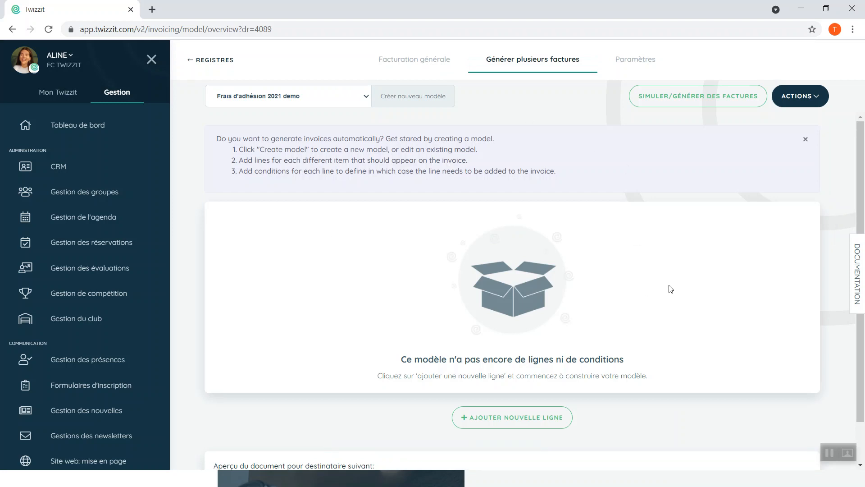
Step: Add a line to the model with the description "Membre jouant >18 ans" and an amount of 200 € excluding tax
{"action": "left_click", "coordinate": [527, 419]}
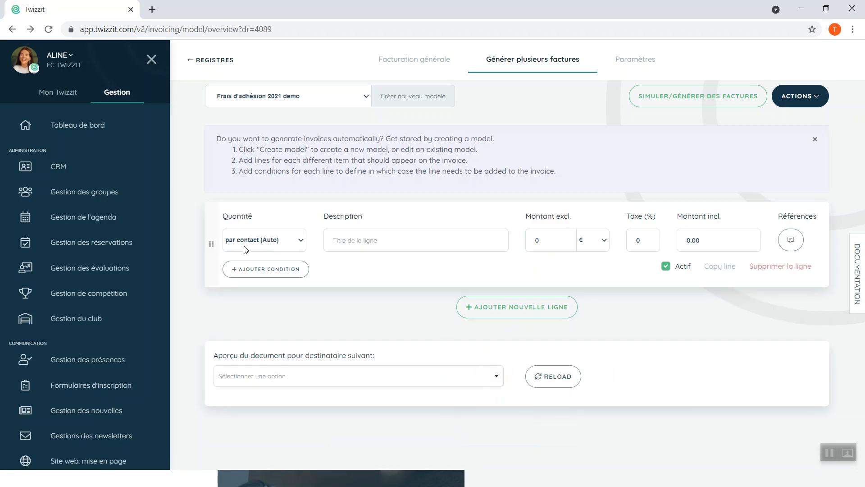
{"action": "left_click", "coordinate": [350, 245]}
{"action": "type", "text": "mEM"}
{"action": "key", "text": "BackSpace"}
{"action": "key", "text": "BackSpace"}
{"action": "key", "text": "BackSpace"}
{"action": "type", "text": "Mem"}
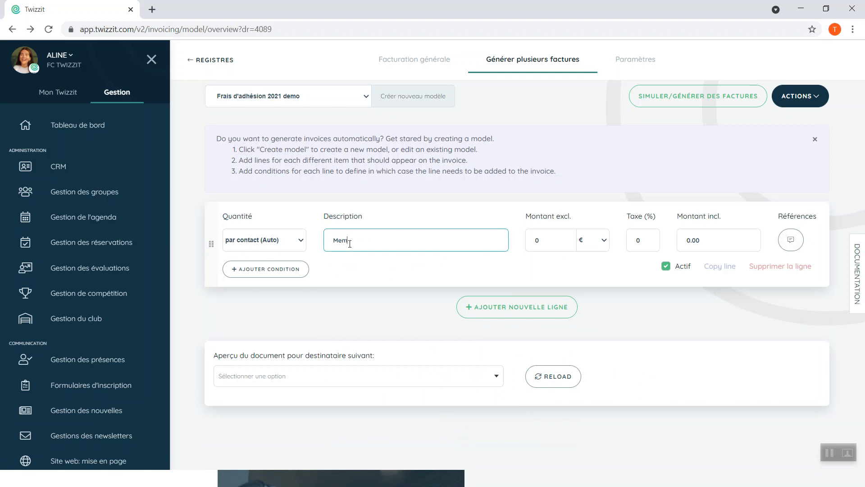
{"action": "type", "text": "bre jou"}
{"action": "type", "text": "ant >18 ans"}
{"action": "left_click", "coordinate": [540, 242]}
{"action": "key", "text": "BackSpace"}
{"action": "type", "text": "200"}
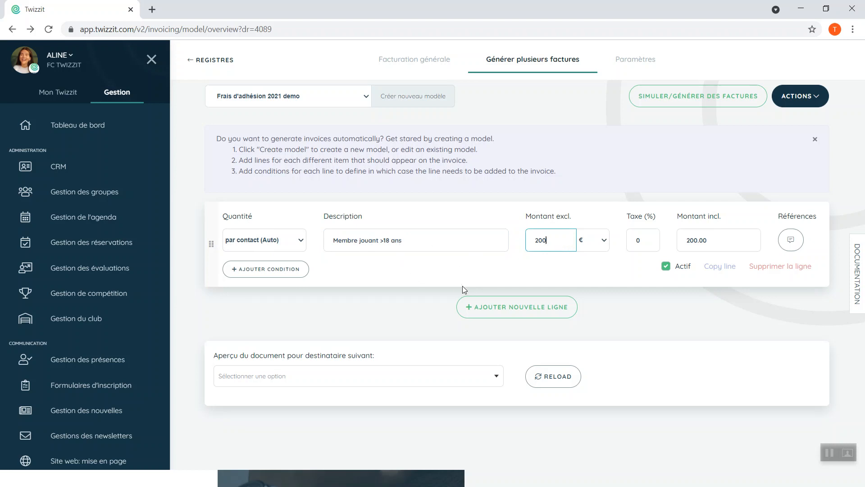
Step: Add a "Le contact est affilié" condition to the line with membership type Spelend lid and current membership set to Oui
{"action": "left_click", "coordinate": [260, 273]}
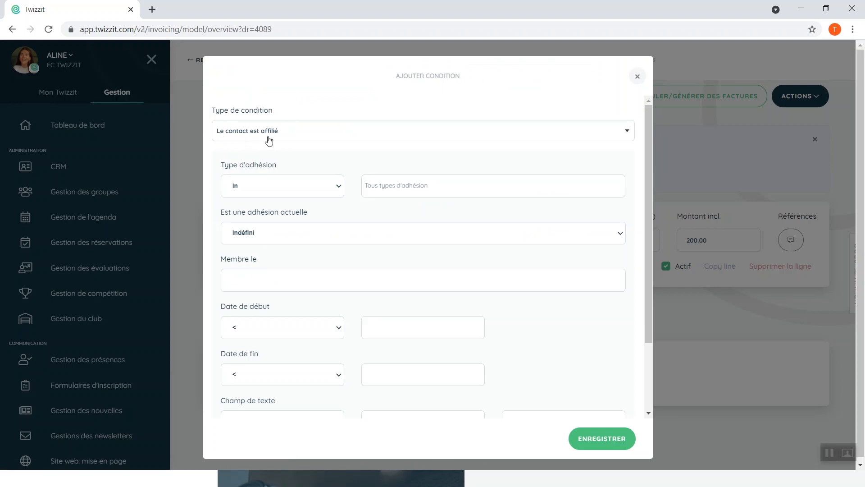
{"action": "left_click", "coordinate": [400, 183]}
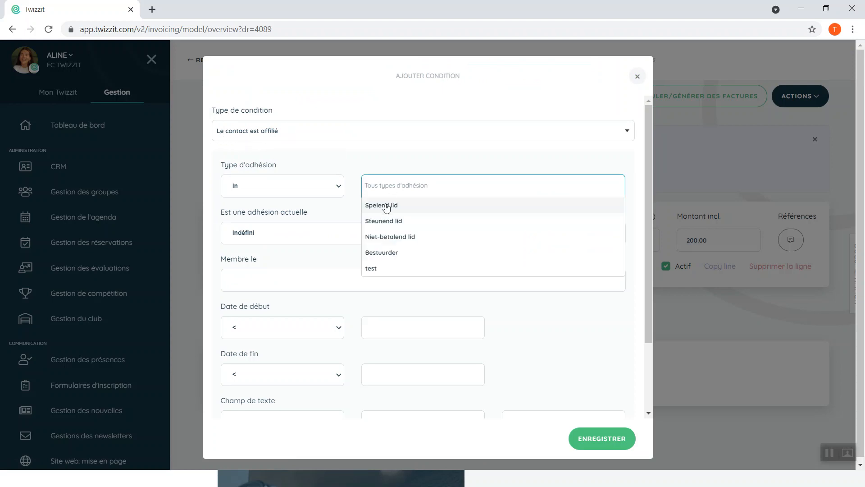
{"action": "left_click", "coordinate": [386, 204]}
{"action": "left_click", "coordinate": [267, 230]}
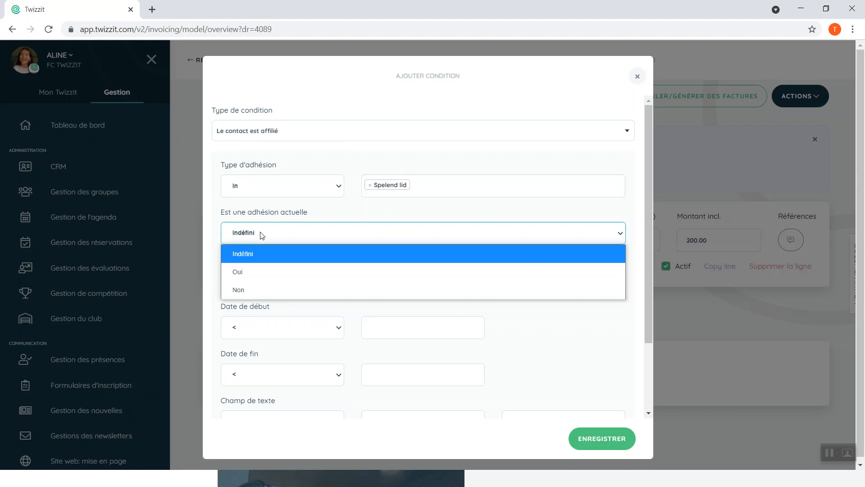
{"action": "left_click", "coordinate": [251, 273]}
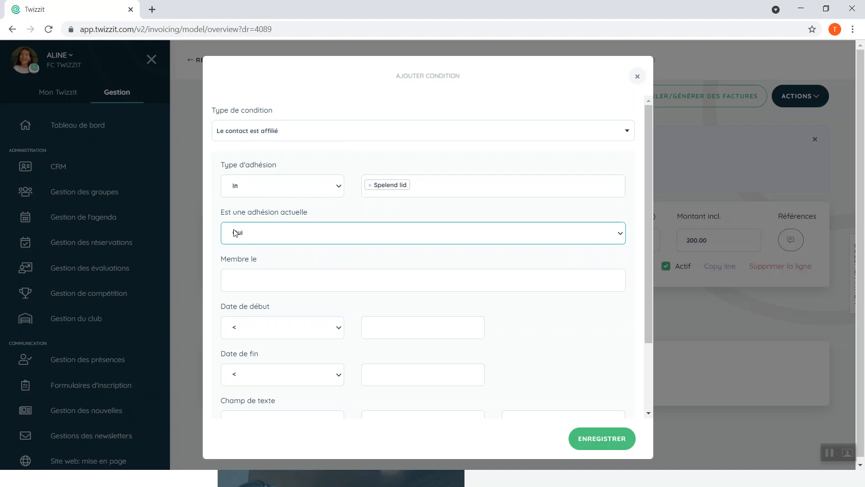
{"action": "left_click", "coordinate": [595, 444]}
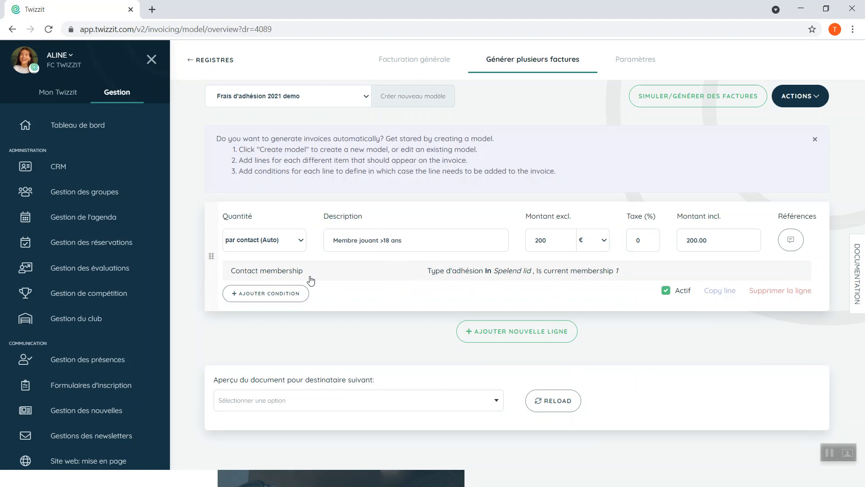
Step: Add a "Date de naissance du contact" condition to the line with a current age between 18 and 99
{"action": "left_click", "coordinate": [273, 294]}
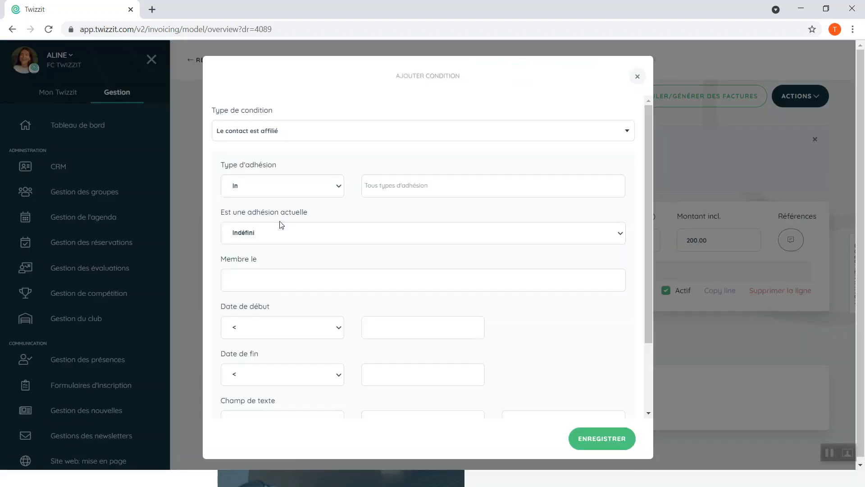
{"action": "left_click", "coordinate": [284, 135]}
{"action": "type", "text": "date"}
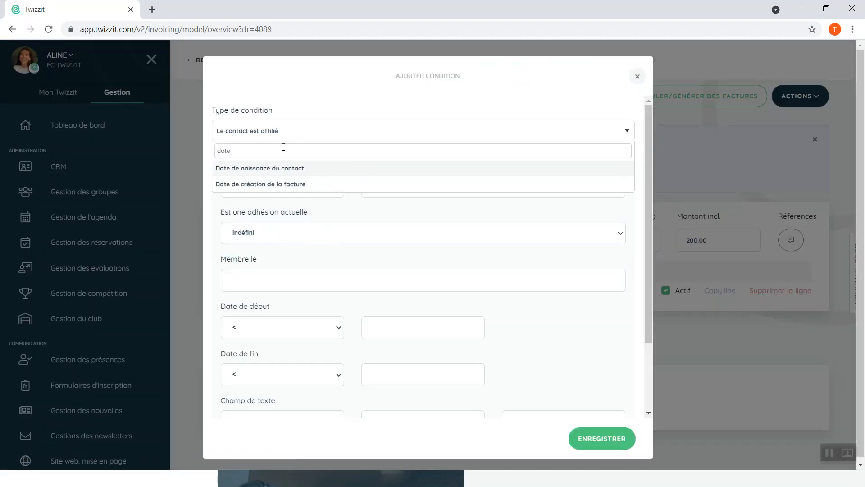
{"action": "left_click", "coordinate": [283, 168]}
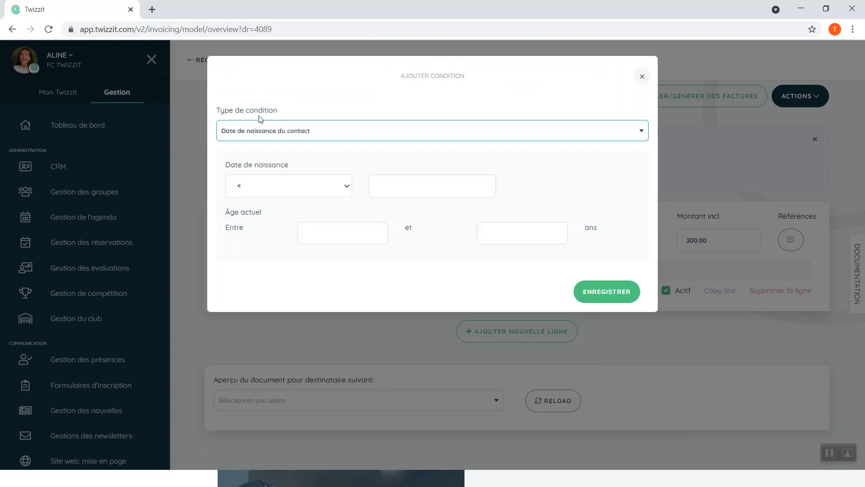
{"action": "left_click", "coordinate": [336, 232]}
{"action": "left_click", "coordinate": [496, 235]}
{"action": "type", "text": "99"}
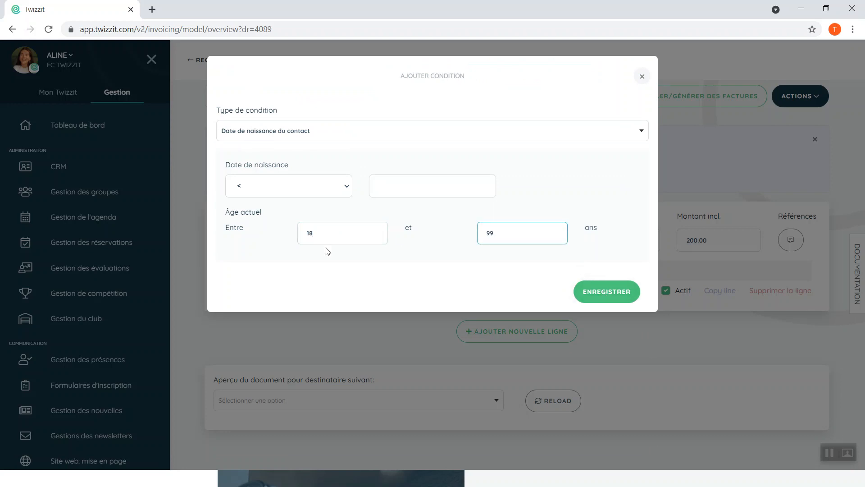
{"action": "left_click", "coordinate": [615, 295]}
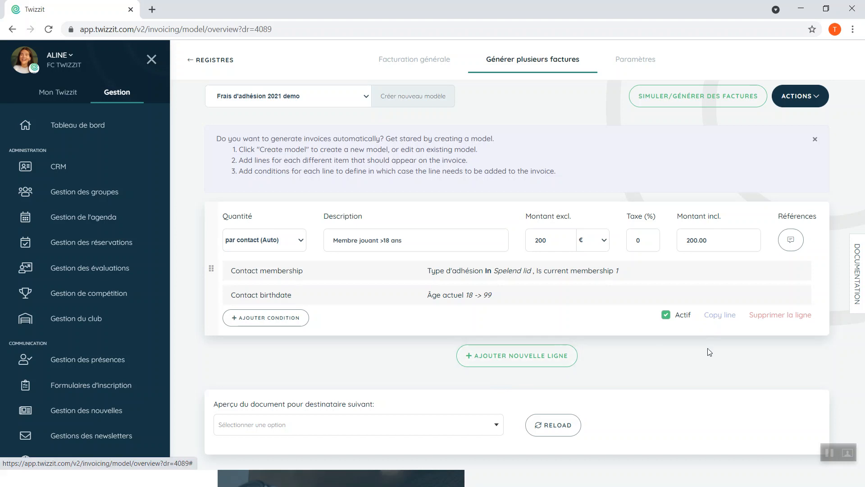
Step: Copy the adult playing member line, then set the copy's description to "Membre jouant < 18 ans" and its amount to 100 €
{"action": "left_click", "coordinate": [717, 315]}
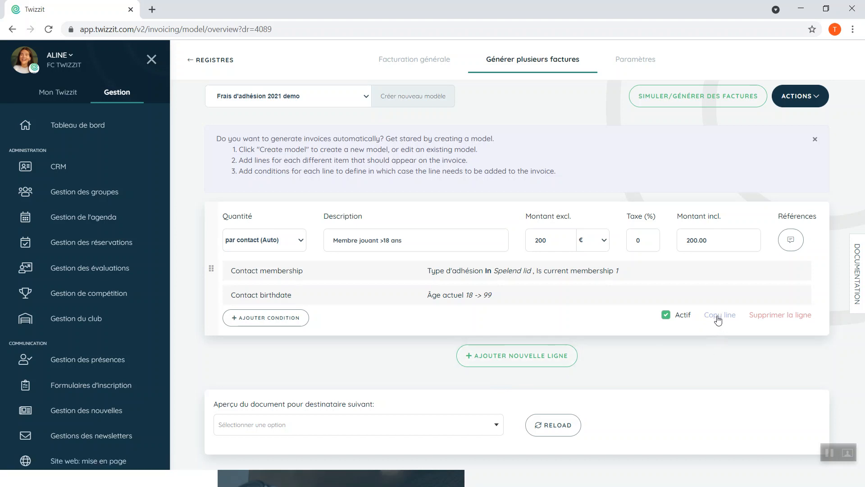
{"action": "scroll", "coordinate": [718, 320], "scroll_direction": "down", "scroll_amount": 2}
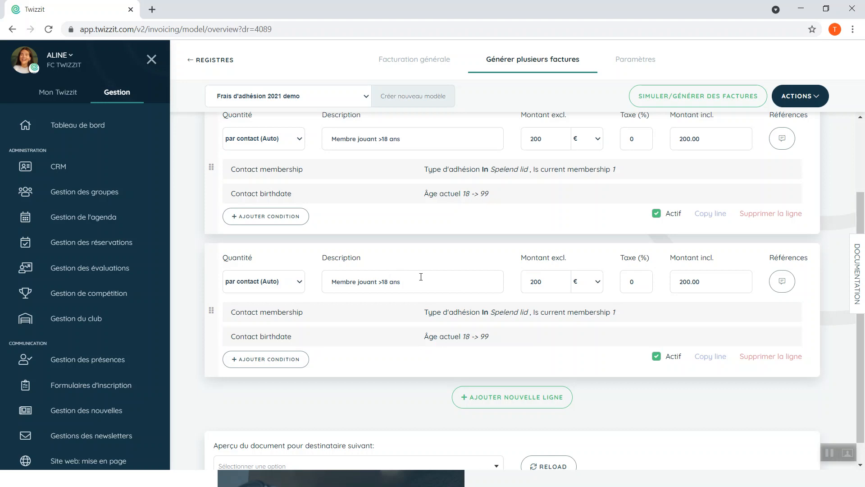
{"action": "left_click", "coordinate": [384, 281]}
{"action": "key", "text": "BackSpace"}
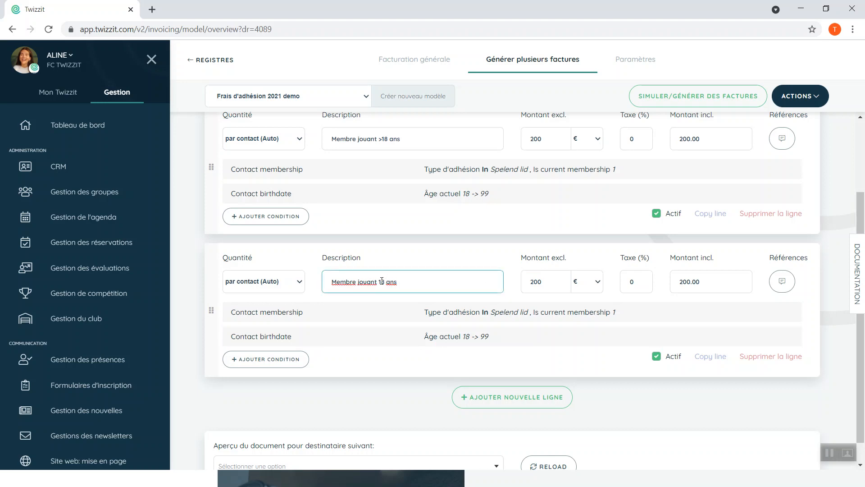
{"action": "type", "text": ">"}
{"action": "key", "text": "BackSpace"}
{"action": "type", "text": "<"}
{"action": "double_click", "coordinate": [537, 283]}
{"action": "key", "text": "BackSpace"}
{"action": "type", "text": "10"}
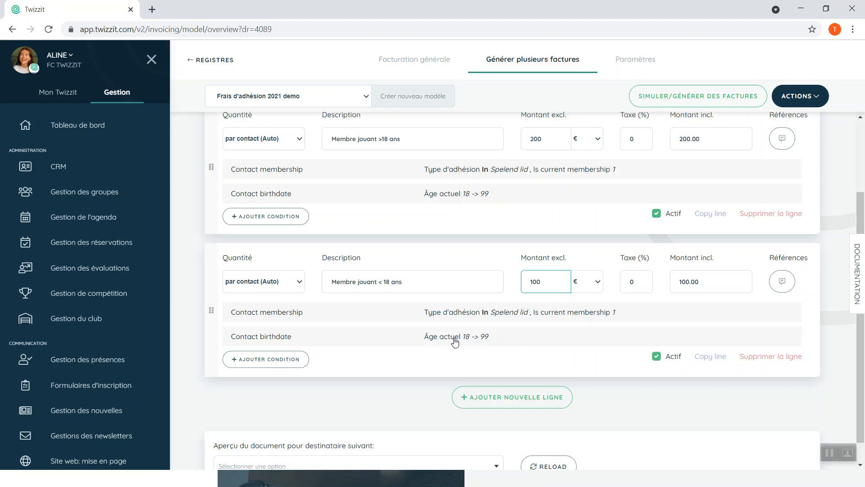
Step: Set the birthdate condition of the "Membre jouant < 18 ans" line to a current age between 0 and 17
{"action": "left_click", "coordinate": [456, 337]}
{"action": "type", "text": "0"}
{"action": "double_click", "coordinate": [520, 239]}
{"action": "type", "text": "17"}
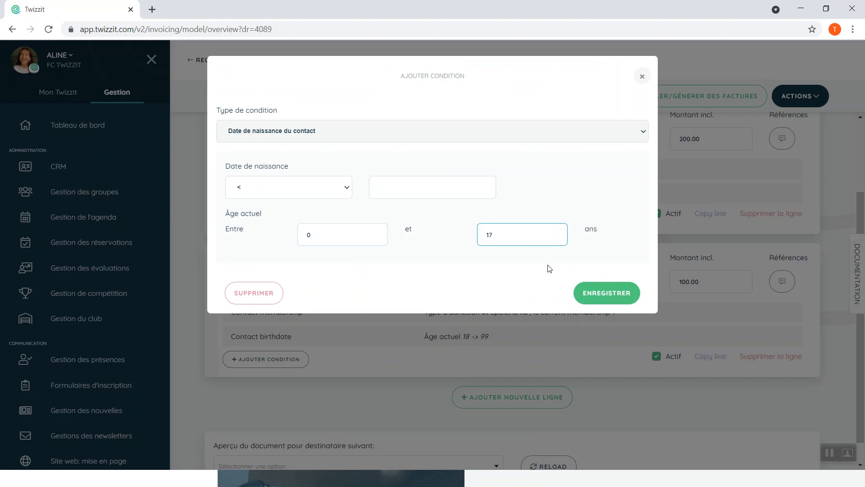
{"action": "left_click", "coordinate": [591, 299]}
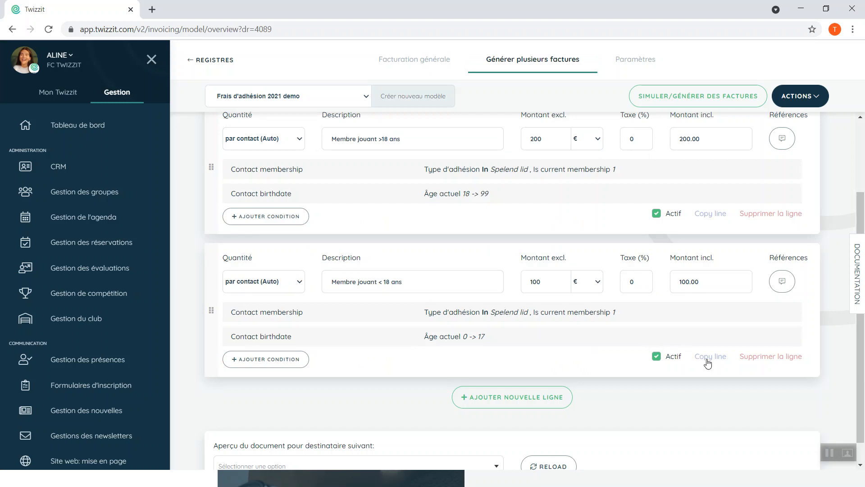
Step: Copy the under-18 line, renaming the copy "Membre soutien" and setting its amount to 50 €
{"action": "left_click", "coordinate": [708, 360]}
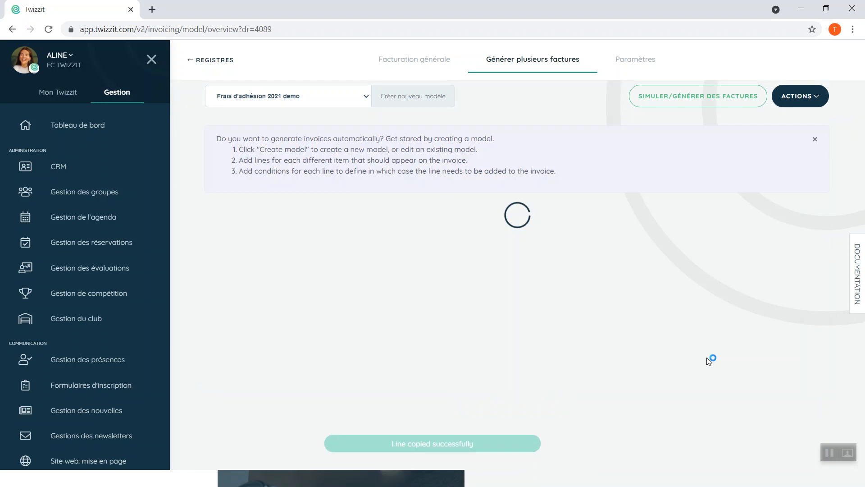
{"action": "scroll", "coordinate": [521, 349], "scroll_direction": "down", "scroll_amount": 3}
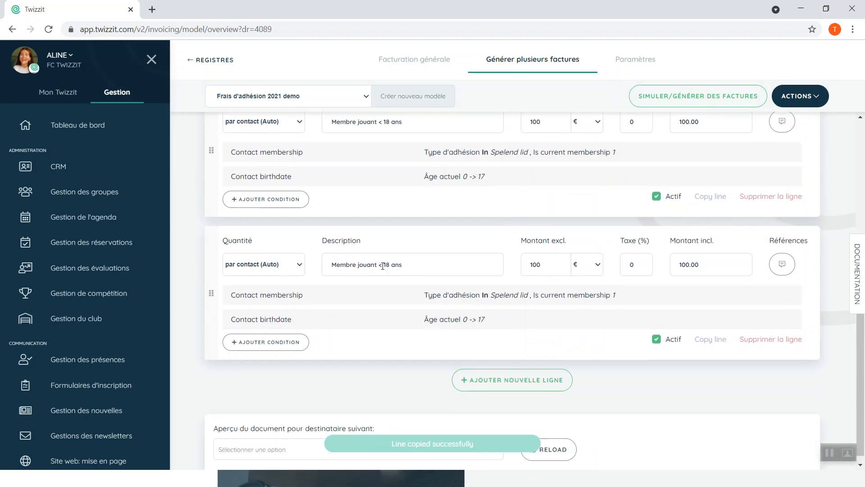
{"action": "triple_click", "coordinate": [458, 263]}
{"action": "type", "text": "Membre soutien"}
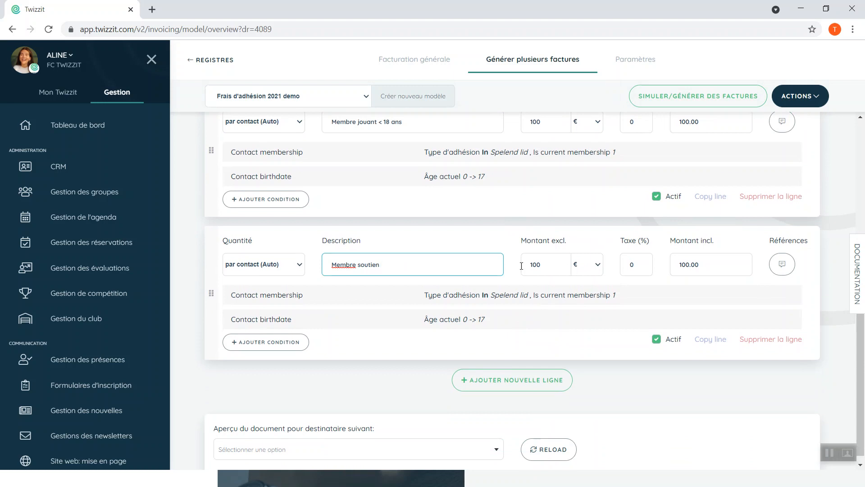
{"action": "left_click_drag", "start_coordinate": [537, 263], "coordinate": [508, 262]}
{"action": "type", "text": "50"}
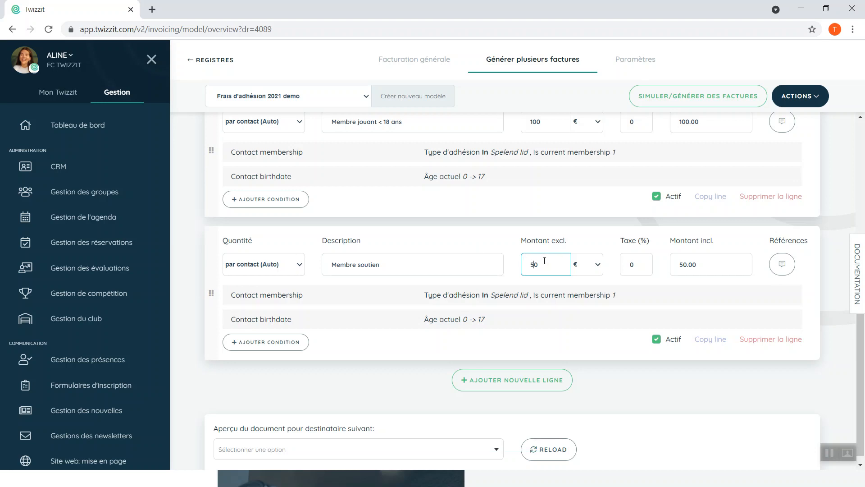
Step: On the "Membre soutien" line, delete the birthdate condition and make Steunend lid the only type in the membership condition
{"action": "left_click", "coordinate": [474, 319]}
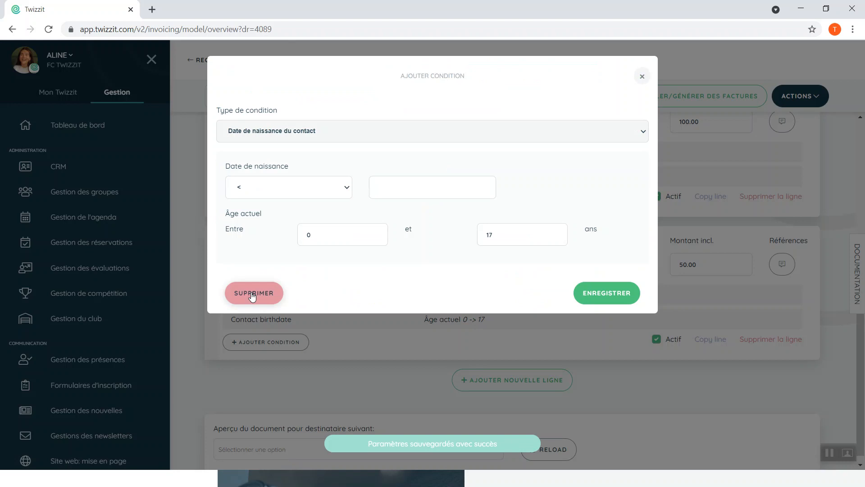
{"action": "left_click", "coordinate": [271, 293]}
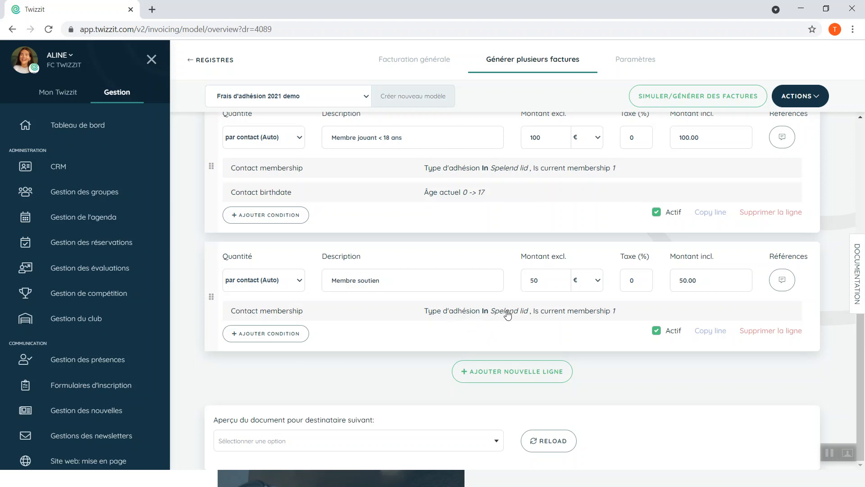
{"action": "left_click", "coordinate": [506, 315]}
{"action": "left_click", "coordinate": [425, 188]}
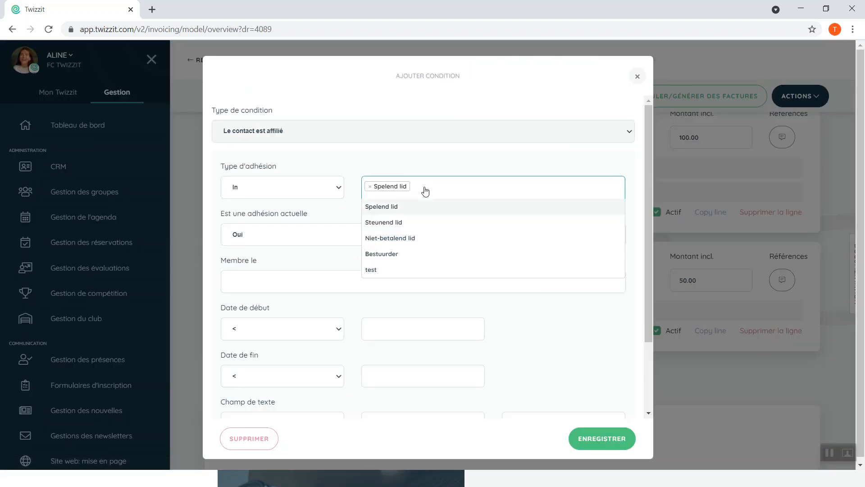
{"action": "left_click", "coordinate": [383, 223]}
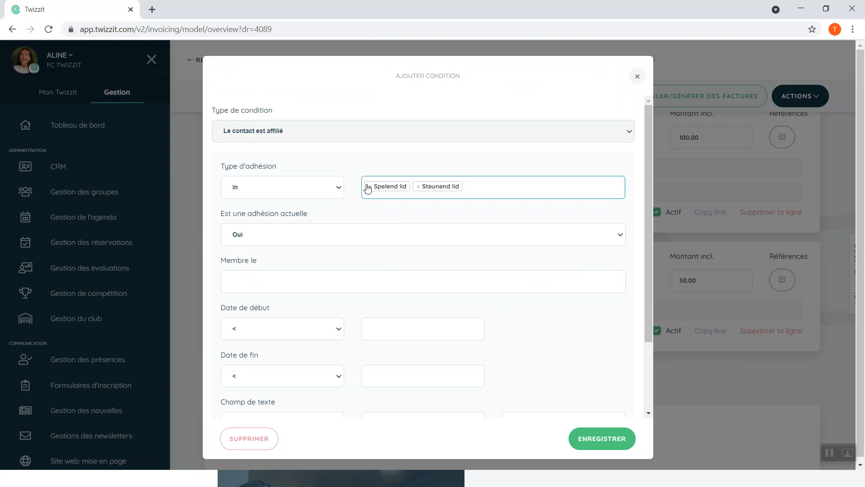
{"action": "left_click", "coordinate": [370, 187]}
{"action": "left_click", "coordinate": [434, 167]}
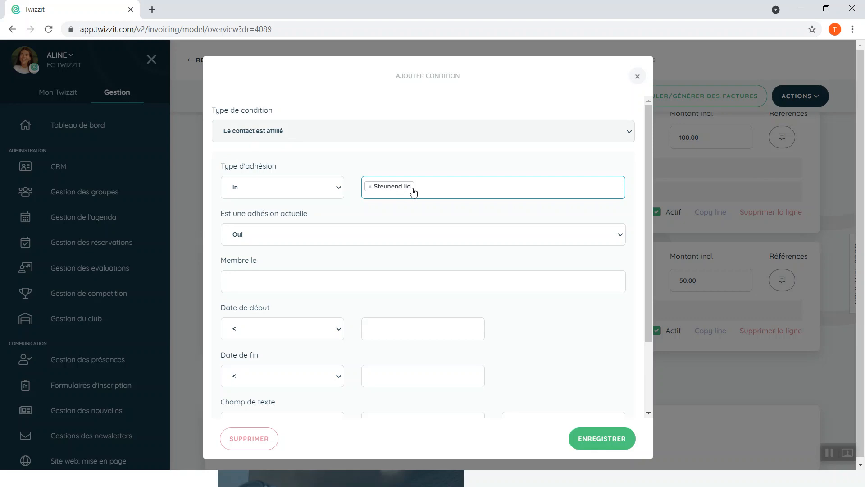
{"action": "left_click", "coordinate": [610, 440]}
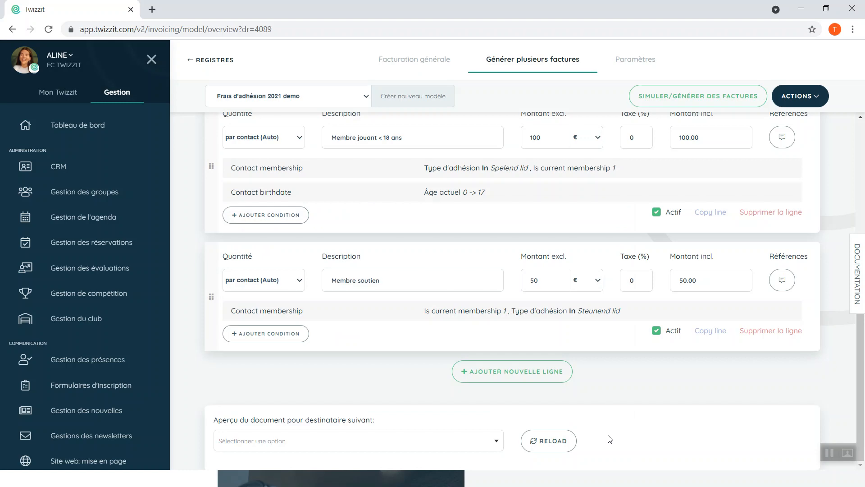
{"action": "scroll", "coordinate": [617, 291], "scroll_direction": "up", "scroll_amount": 5}
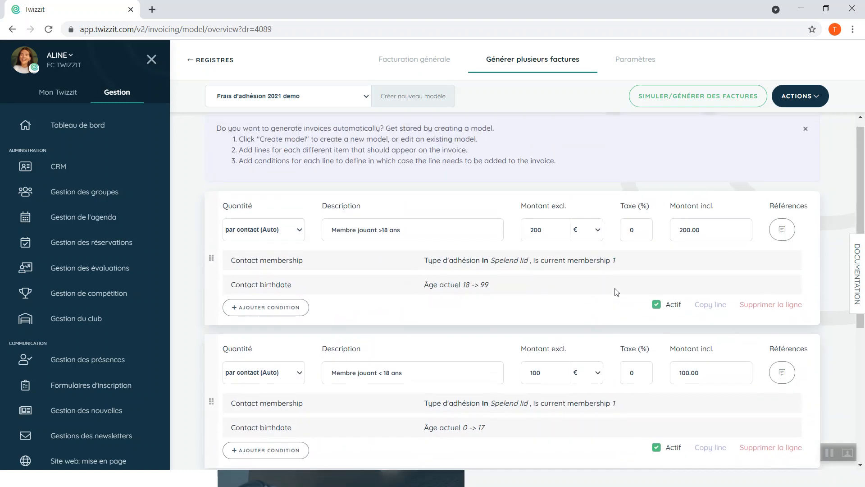
{"action": "scroll", "coordinate": [570, 371], "scroll_direction": "down", "scroll_amount": 3}
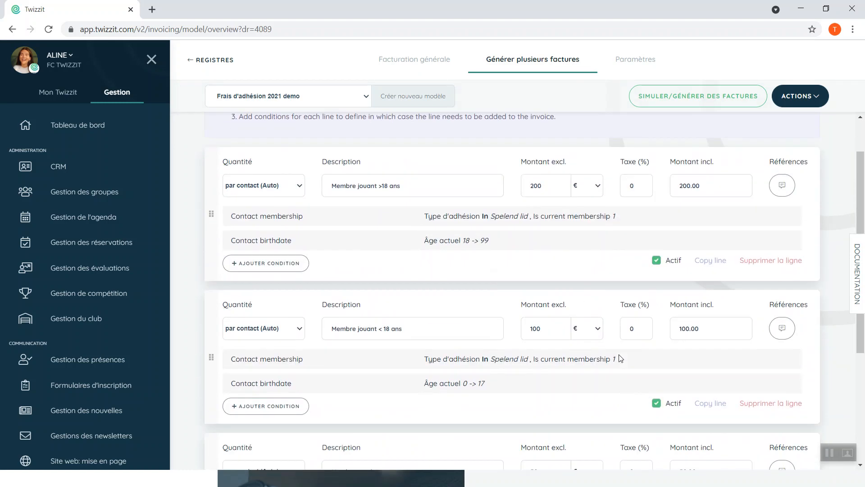
Step: Preview the invoice document for a family by searching for its surname and selecting the family entry as recipient, and review the invoice lines
{"action": "scroll", "coordinate": [544, 332], "scroll_direction": "down", "scroll_amount": 3}
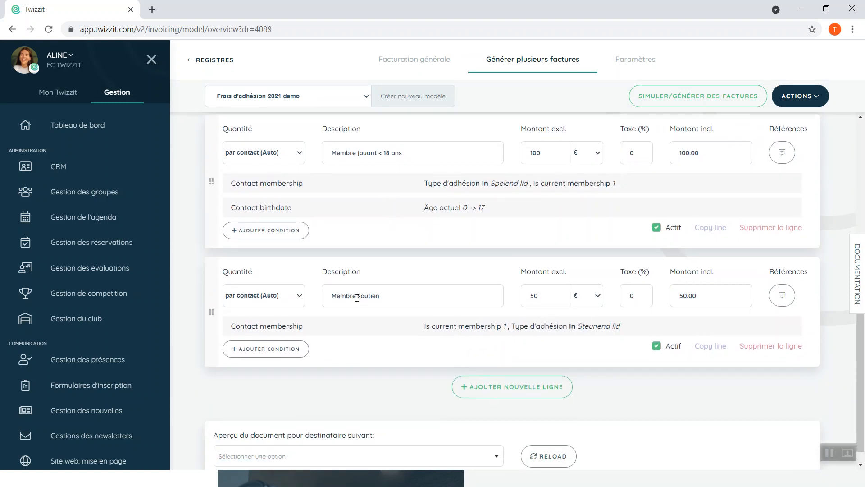
{"action": "scroll", "coordinate": [388, 299], "scroll_direction": "down", "scroll_amount": 1}
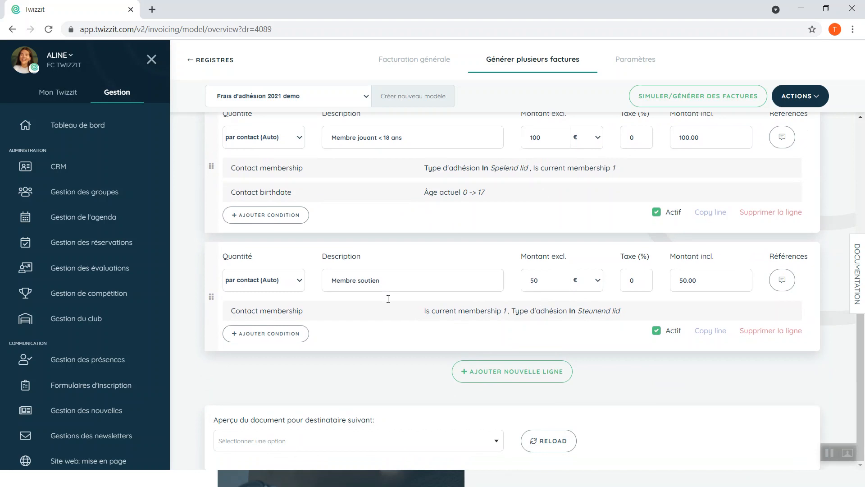
{"action": "left_click", "coordinate": [261, 445]}
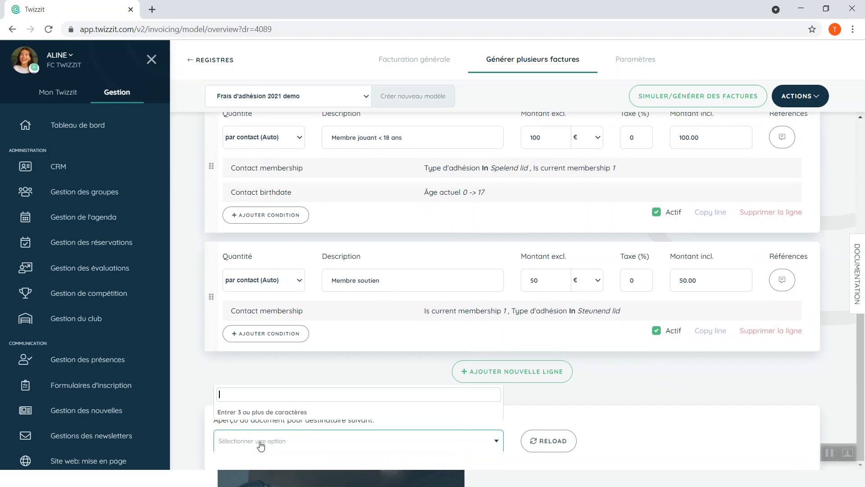
{"action": "type", "text": "de vos"}
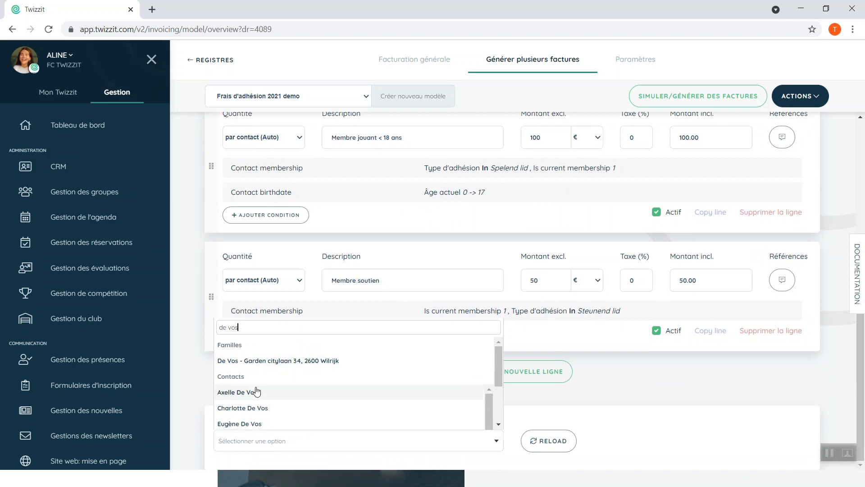
{"action": "left_click", "coordinate": [260, 361]}
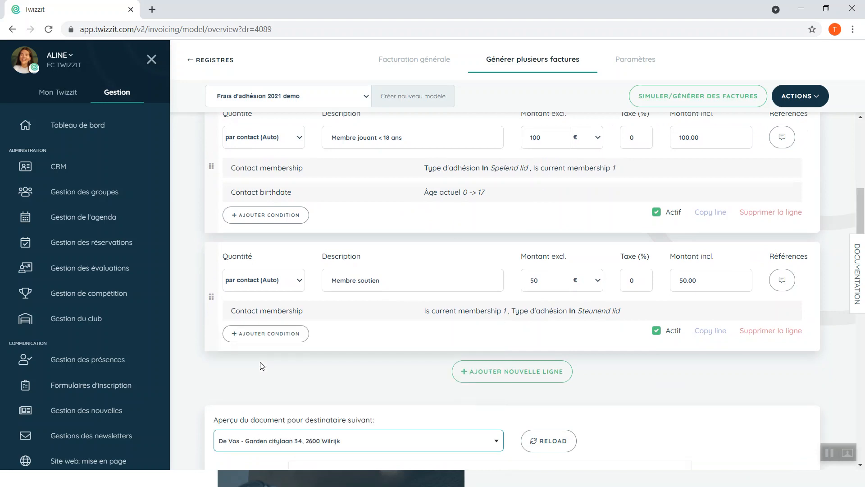
{"action": "scroll", "coordinate": [318, 407], "scroll_direction": "down", "scroll_amount": 5}
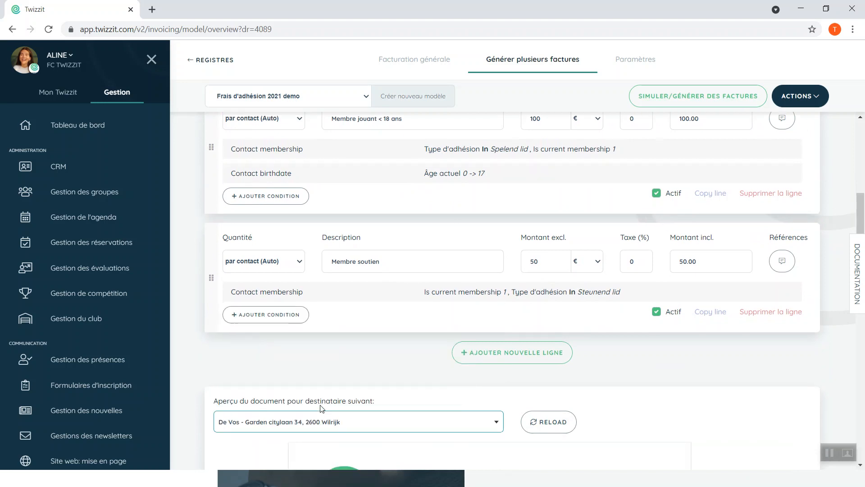
{"action": "scroll", "coordinate": [321, 408], "scroll_direction": "down", "scroll_amount": 5}
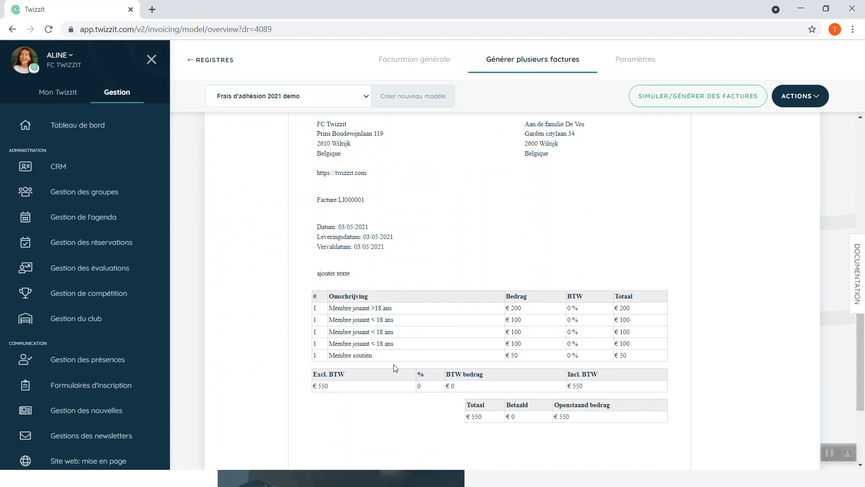
{"action": "scroll", "coordinate": [413, 344], "scroll_direction": "up", "scroll_amount": 5}
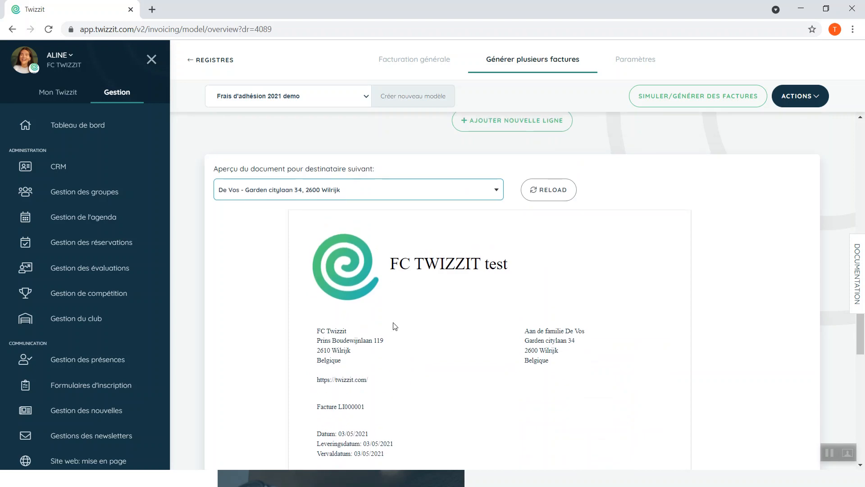
{"action": "left_click", "coordinate": [305, 196]}
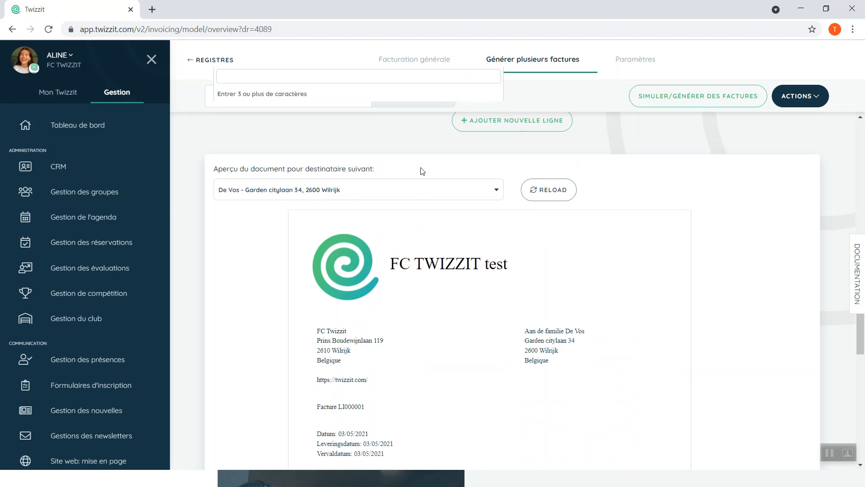
{"action": "left_click", "coordinate": [592, 156]}
{"action": "scroll", "coordinate": [663, 192], "scroll_direction": "down", "scroll_amount": 5}
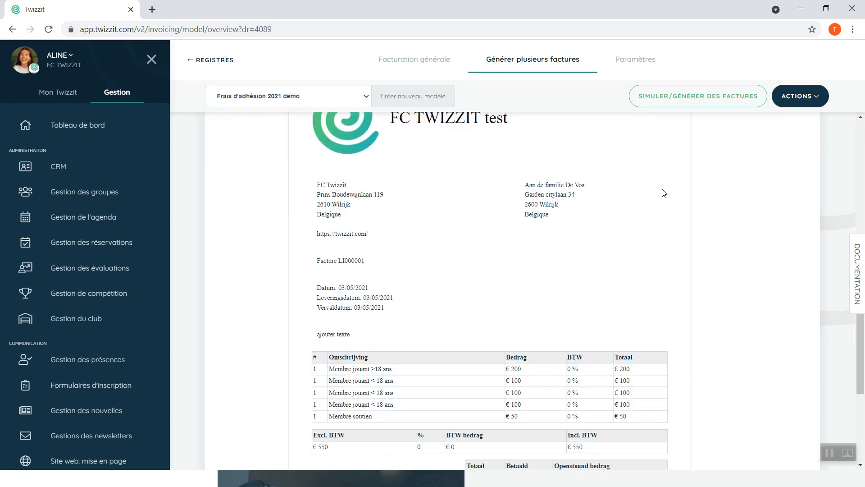